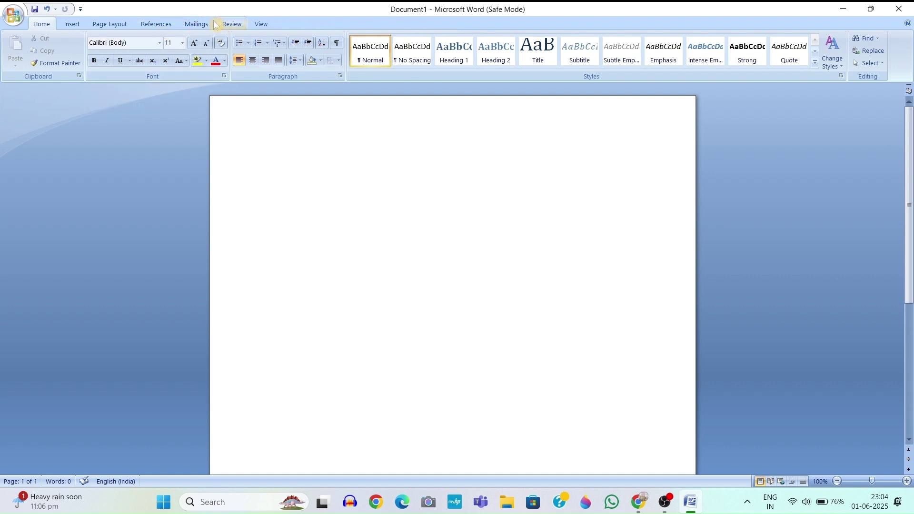
Step: Examine the file commands and the popular commands available for customizing the Quick Access Toolbar, without changing anything
left_click(13, 17)
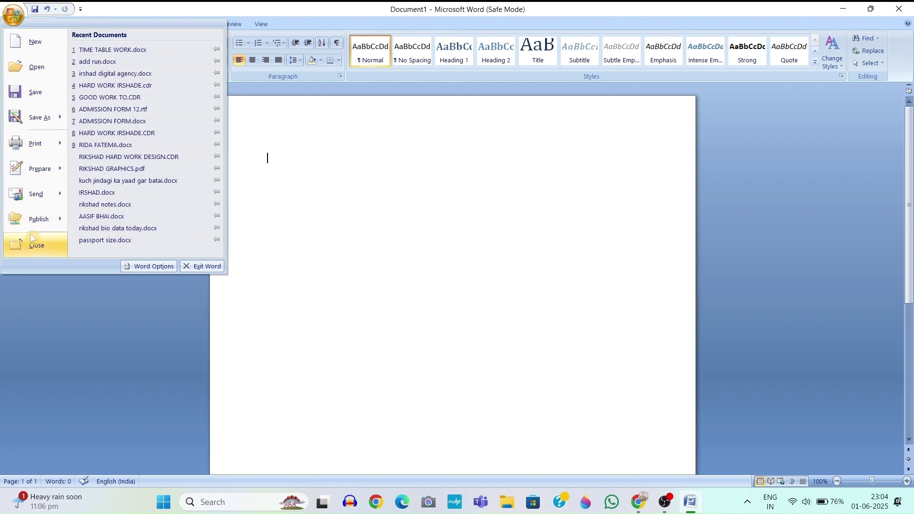
left_click(320, 218)
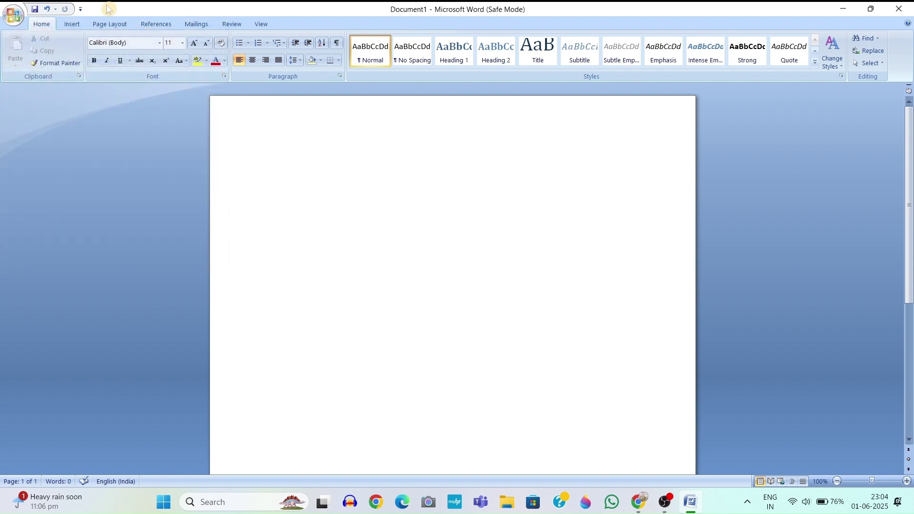
left_click(81, 9)
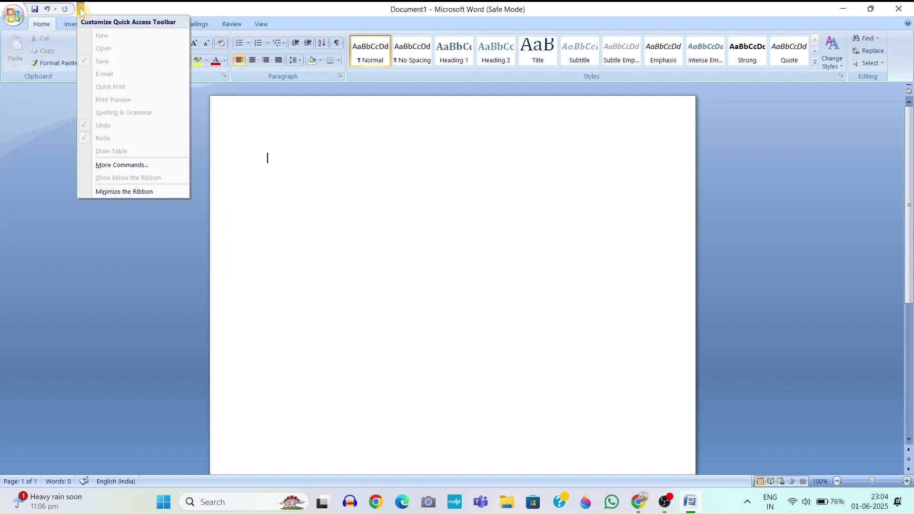
left_click(143, 166)
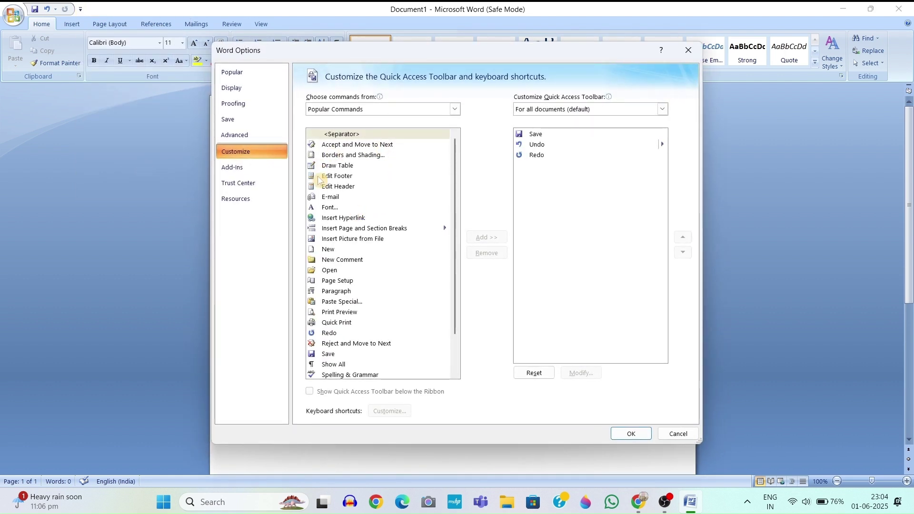
left_click(355, 188)
left_click(355, 229)
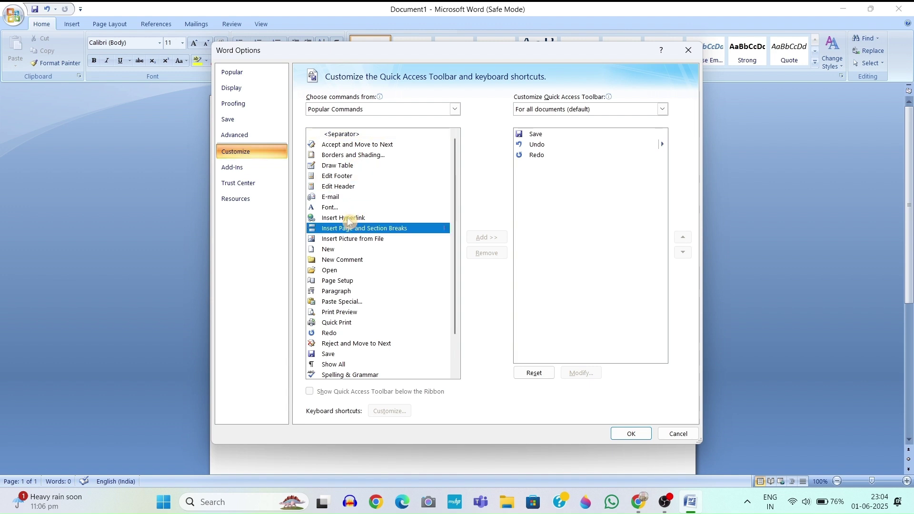
left_click(348, 199)
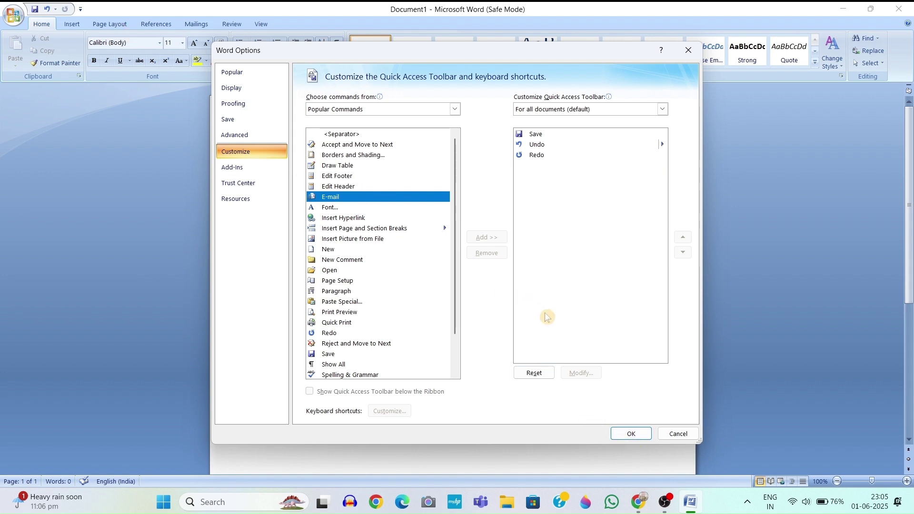
left_click(678, 434)
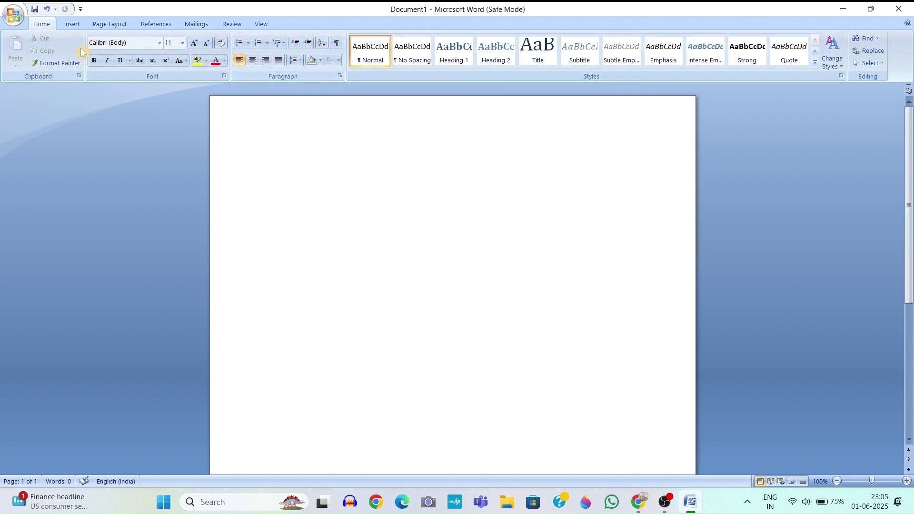
Step: Minimize the ribbon and restore it to its full display
left_click(81, 9)
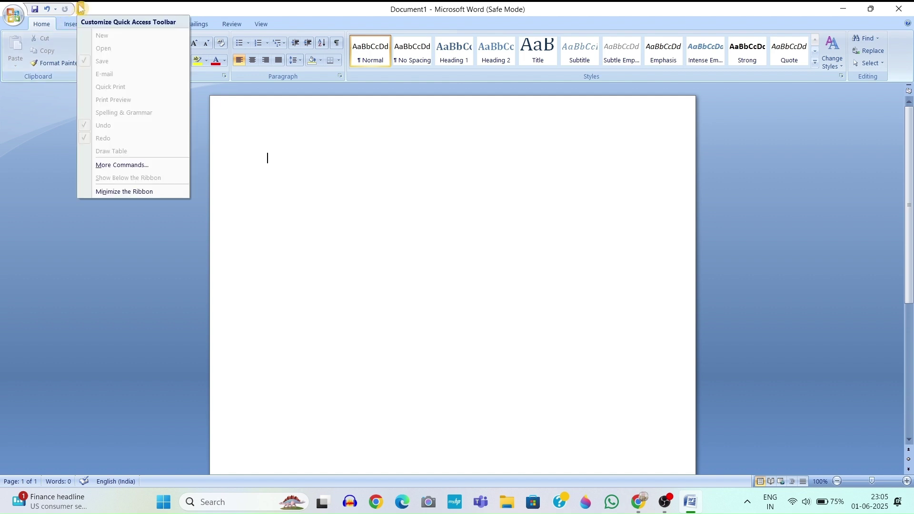
left_click(154, 190)
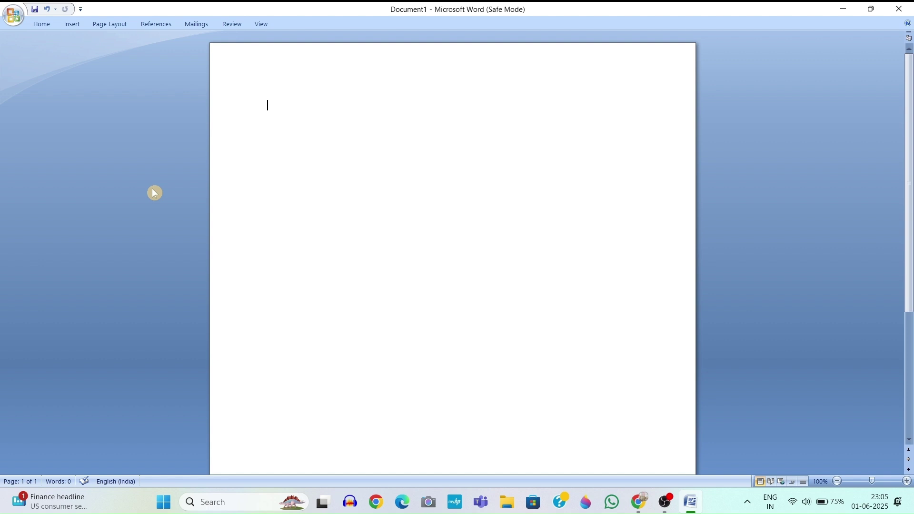
left_click(80, 9)
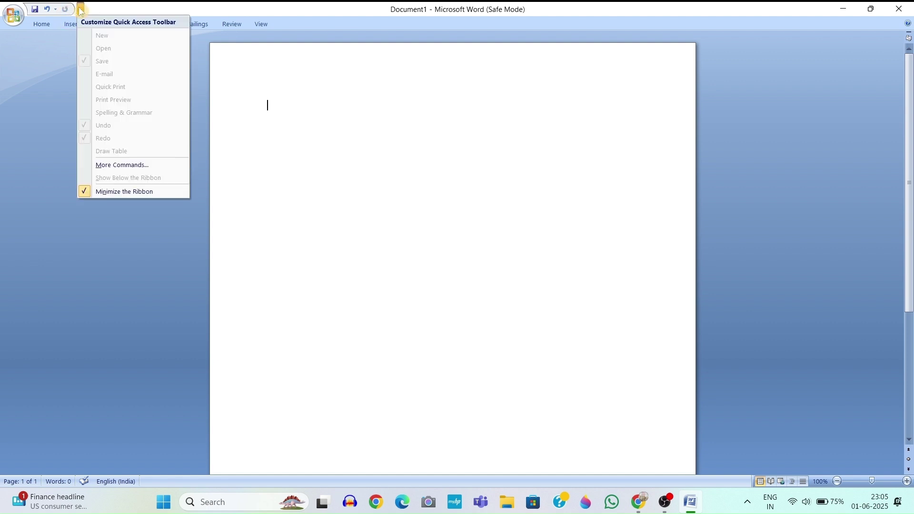
left_click(124, 192)
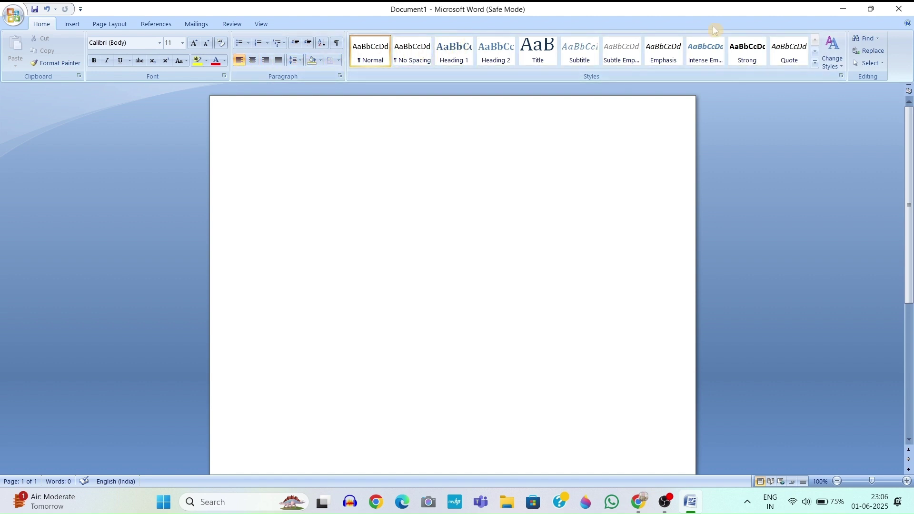
Step: Show the Clip Art pane for inserting illustrations into the blank document
left_click(839, 68)
left_click(795, 126)
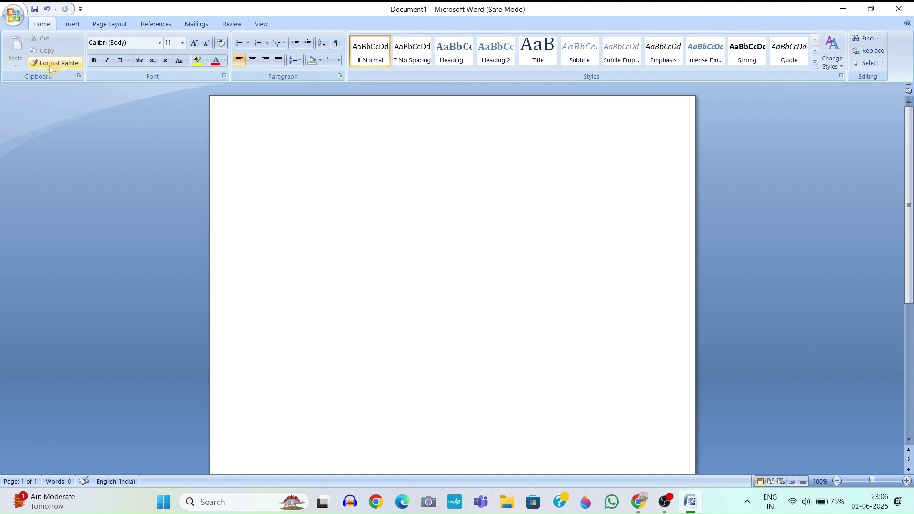
left_click(72, 24)
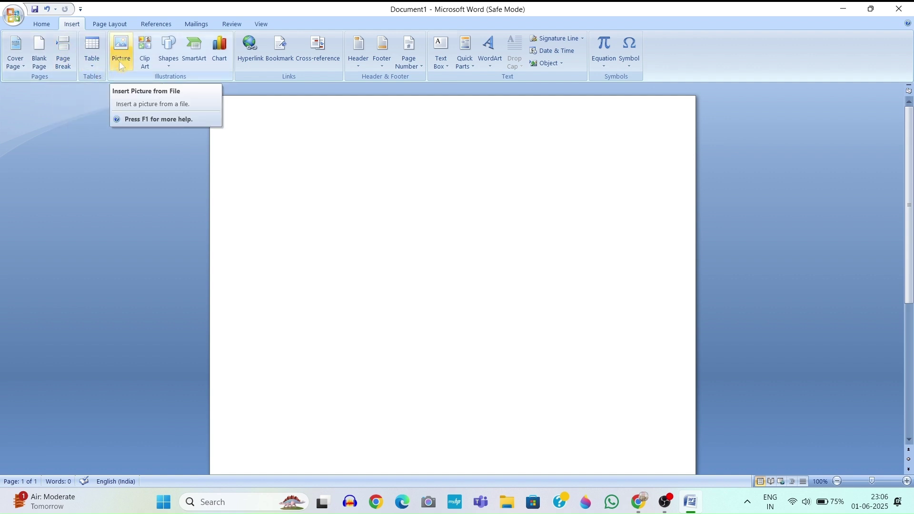
left_click(145, 52)
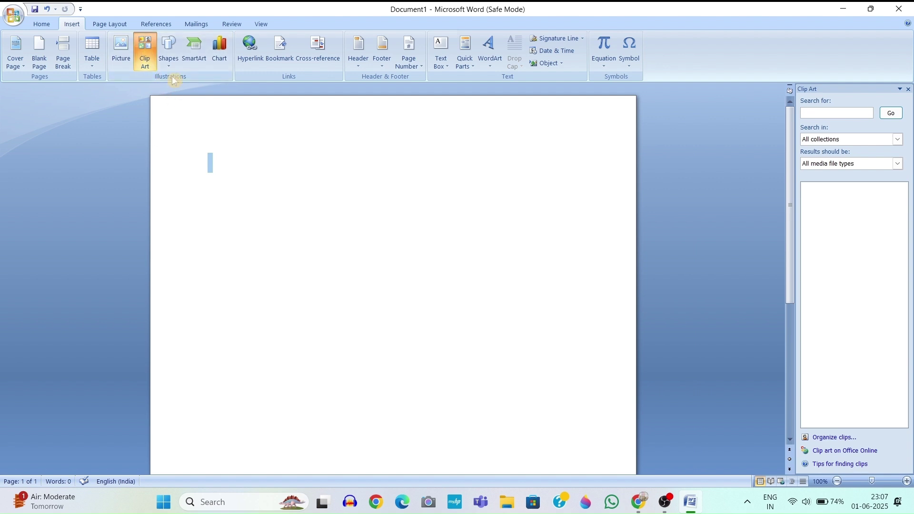
Step: Insert a Basic Block List SmartArt graphic into the document and undo the insertion
left_click(171, 51)
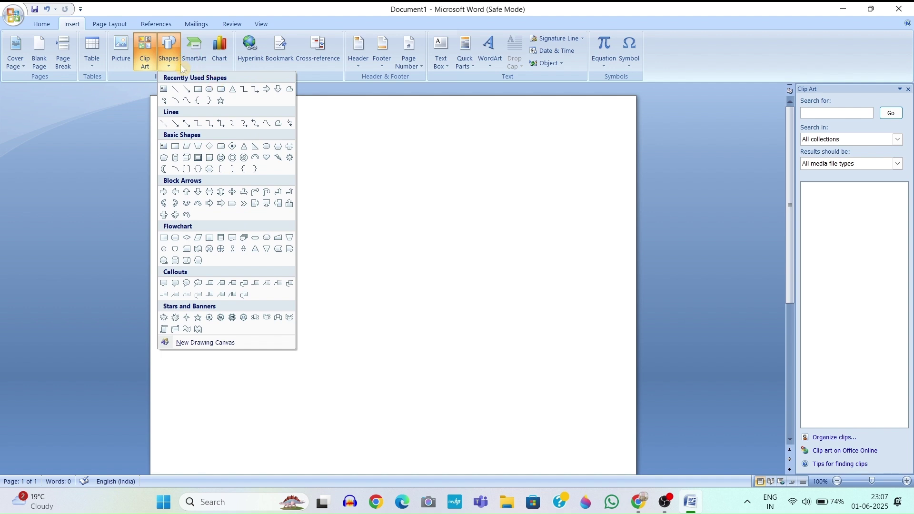
left_click(190, 52)
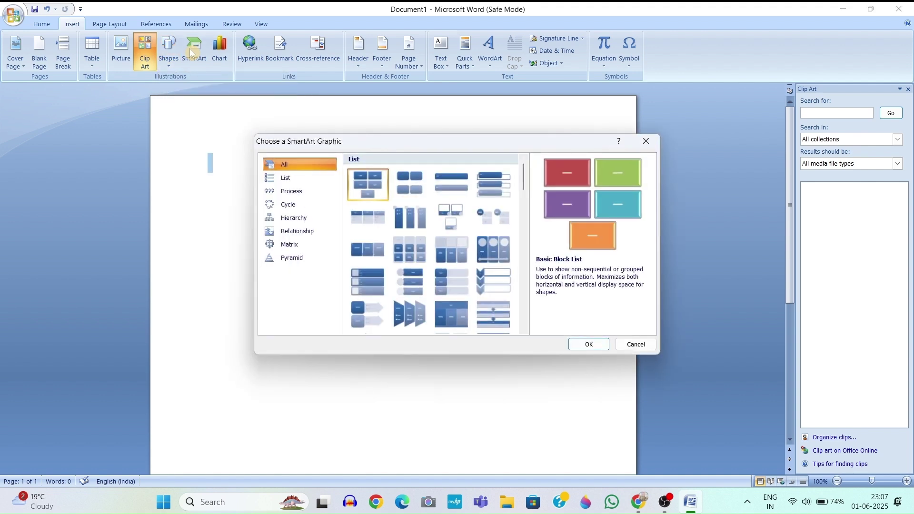
left_click(588, 344)
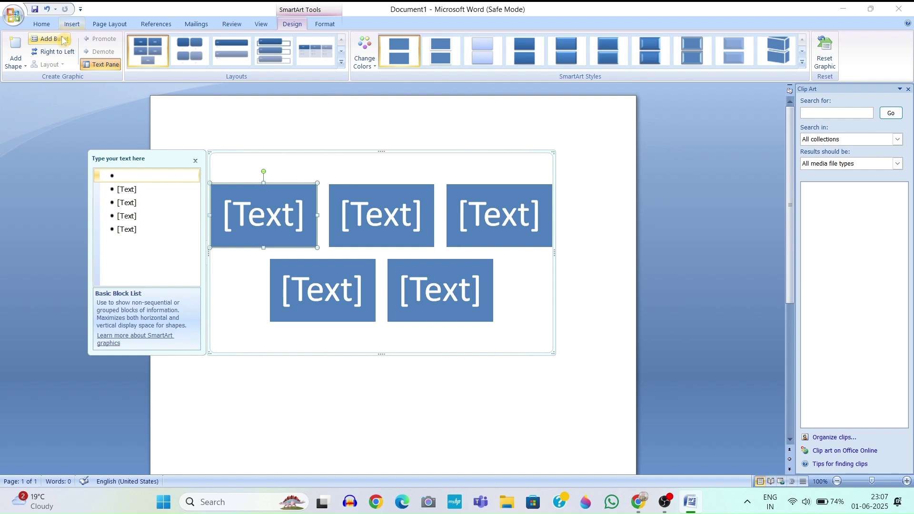
left_click(42, 25)
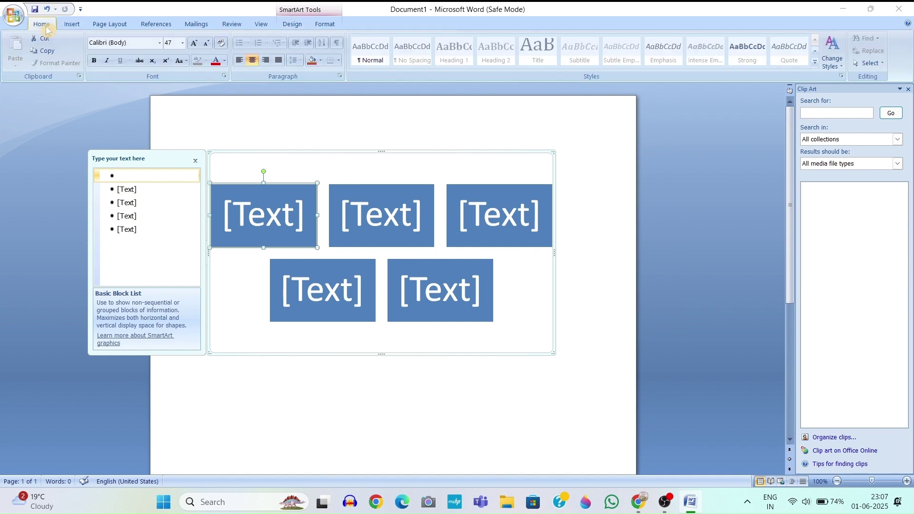
left_click(72, 24)
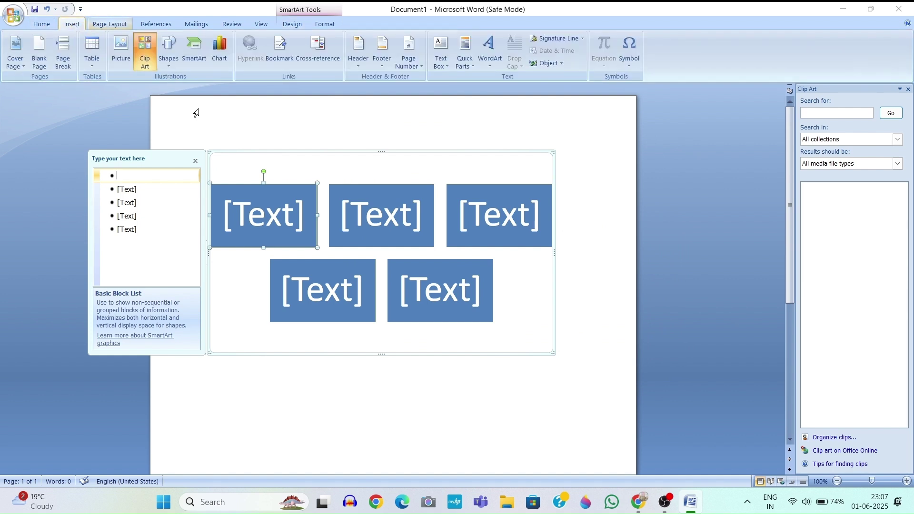
left_click(47, 9)
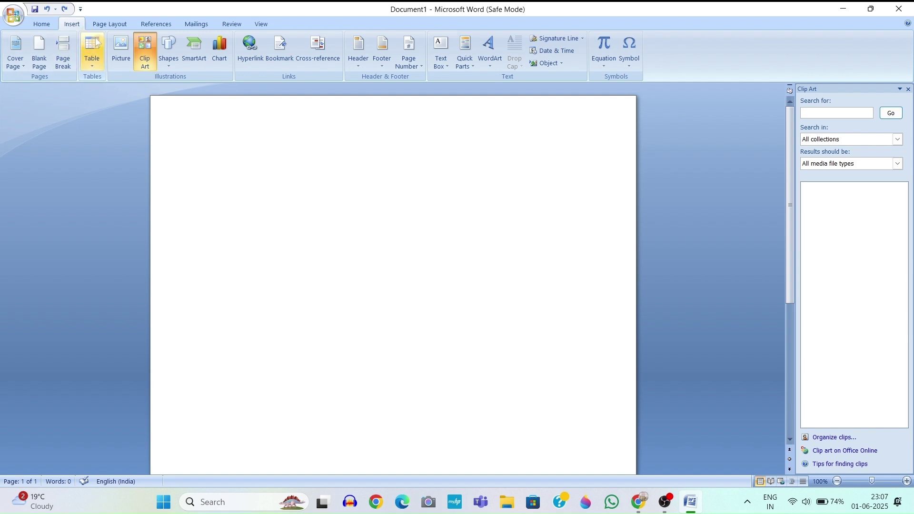
Step: Examine the page layout, references, mailings, review and view commands one group after another
left_click(113, 26)
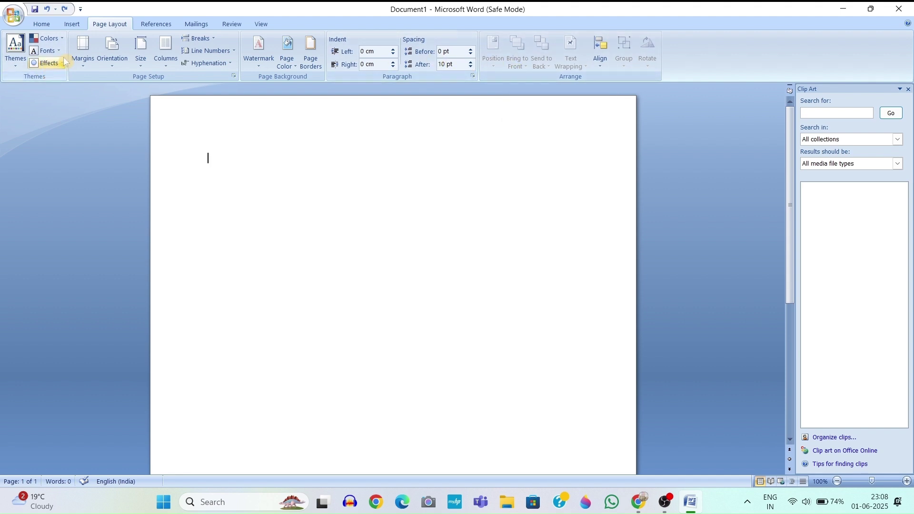
left_click(139, 27)
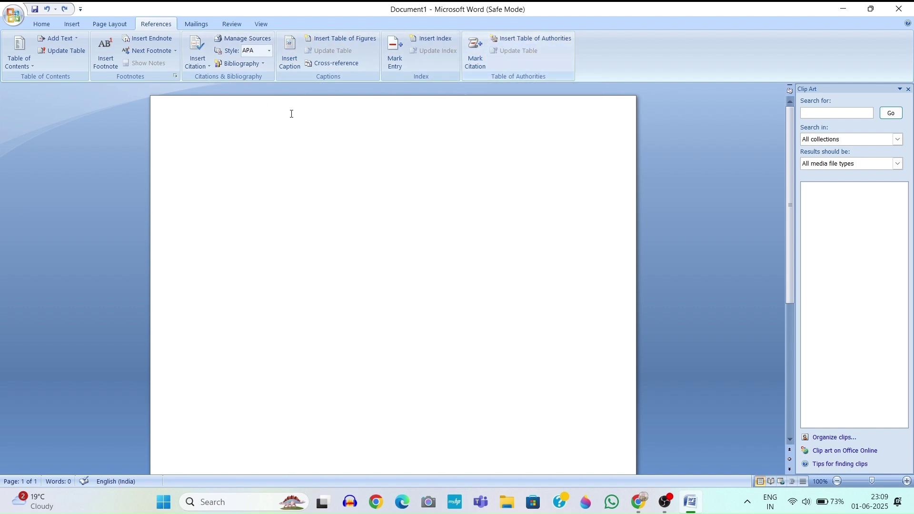
left_click(203, 25)
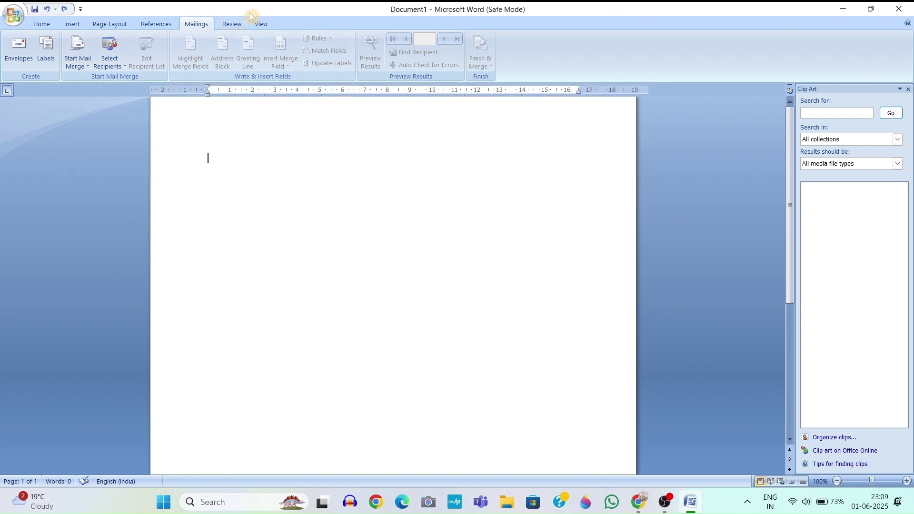
left_click(233, 27)
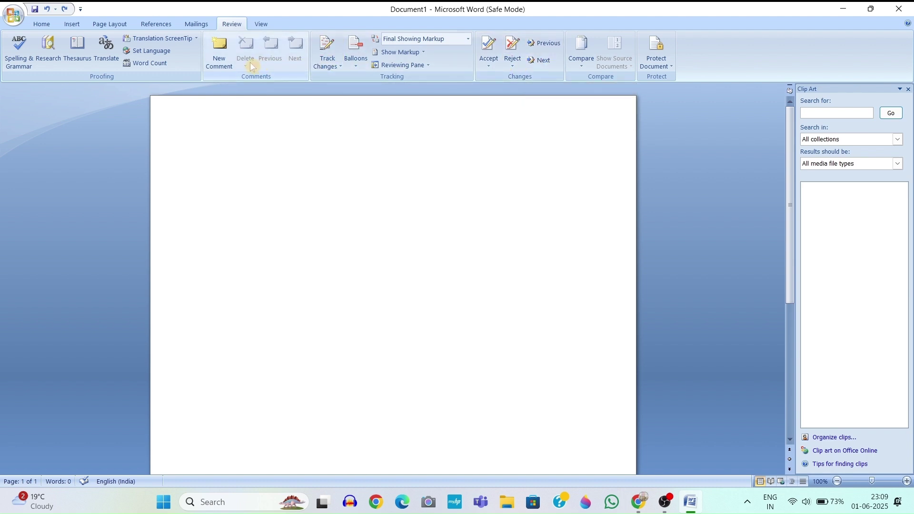
left_click(257, 28)
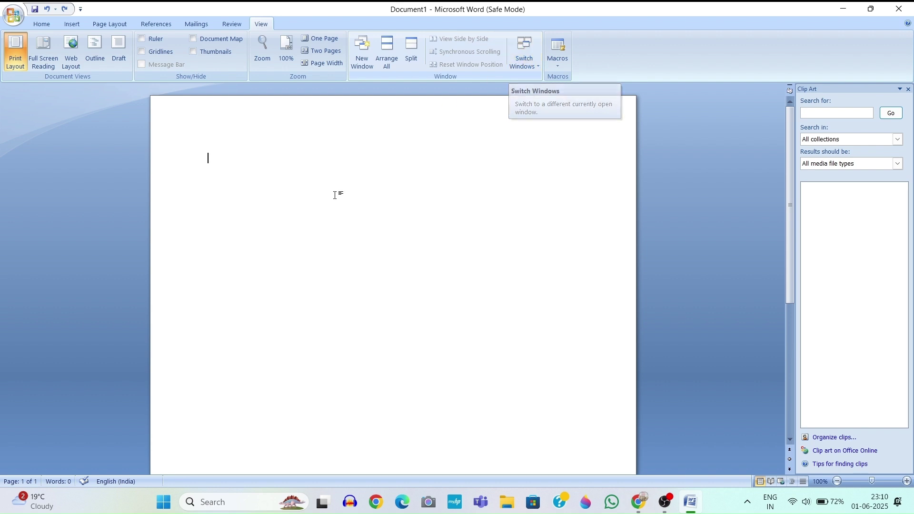
Step: Adjust the paragraph indents on the horizontal ruler, giving a right indent of about 0.51 cm
mouse_move(3, 341)
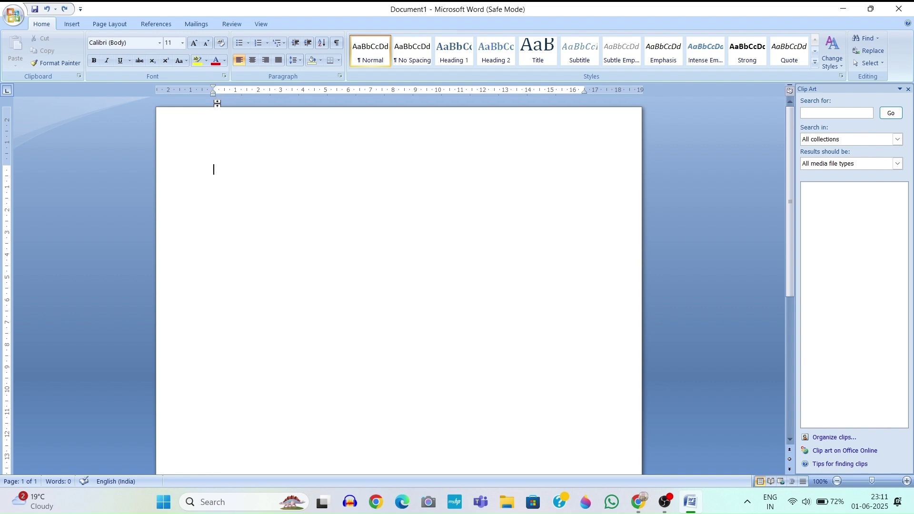
left_click_drag(213, 91, 228, 93)
left_click_drag(579, 95, 571, 94)
Step: Enter the sample text "Jasdgnasc dcodynb o qdhbsamnn cikqwdv" in the document at 28 pt
left_click(367, 124)
type("jasdgnasc dcodynb")
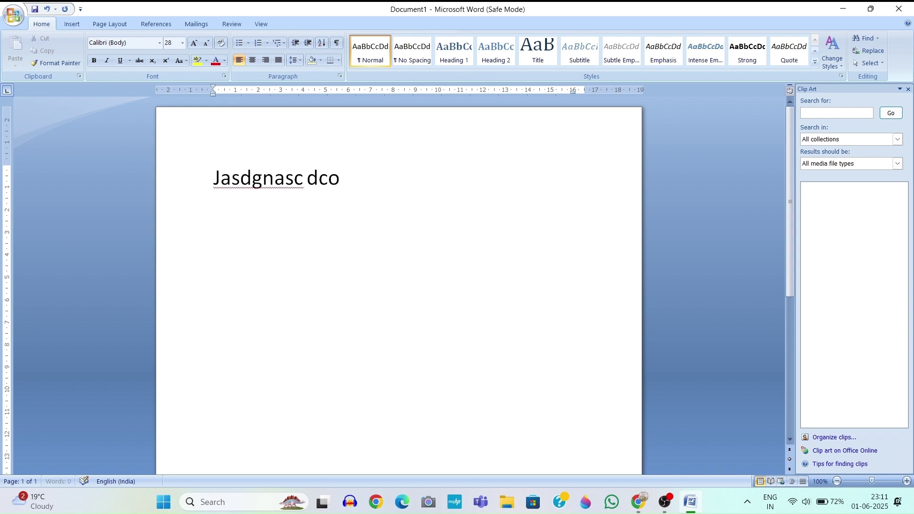
type(" o qdhbsamnn cikqwdv")
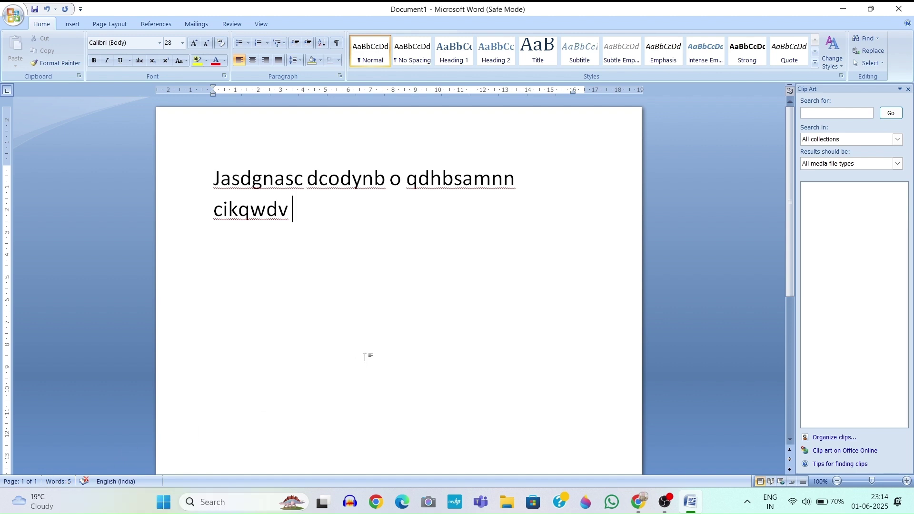
Step: Check the document's word count statistics and its proofing language settings
left_click(57, 482)
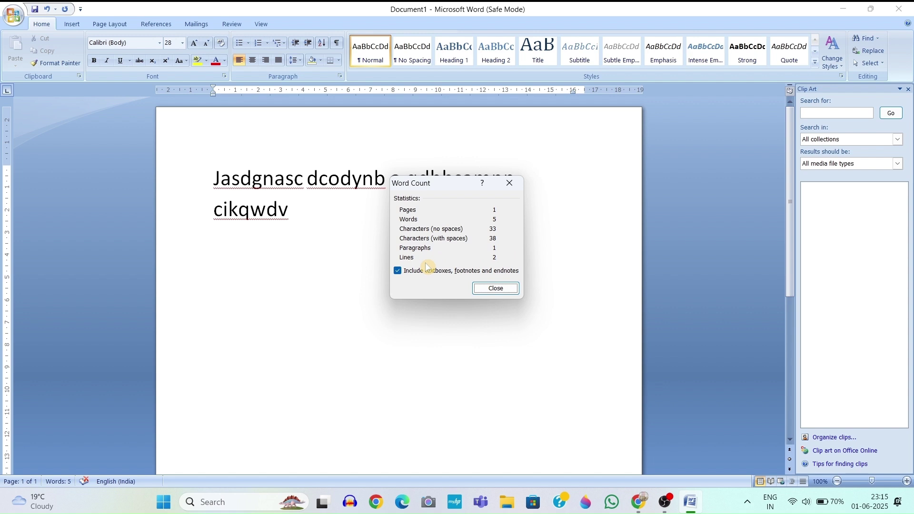
left_click(495, 288)
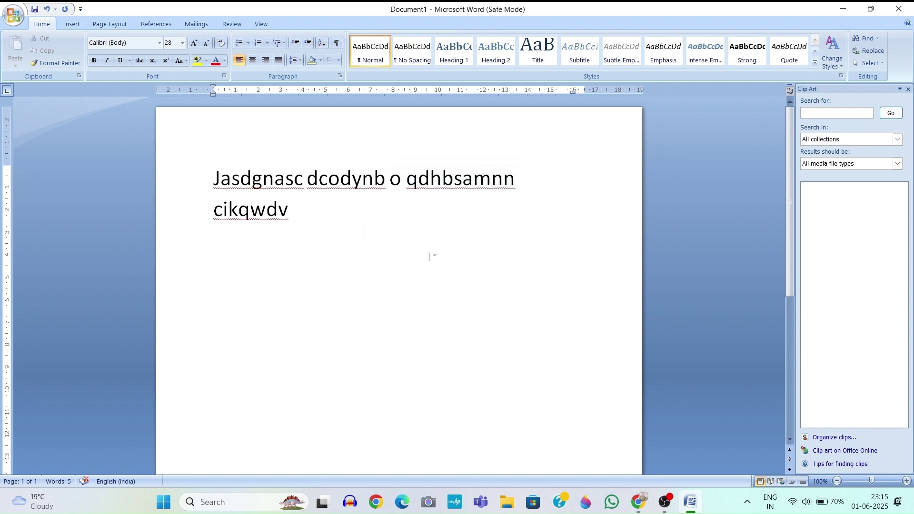
left_click(116, 481)
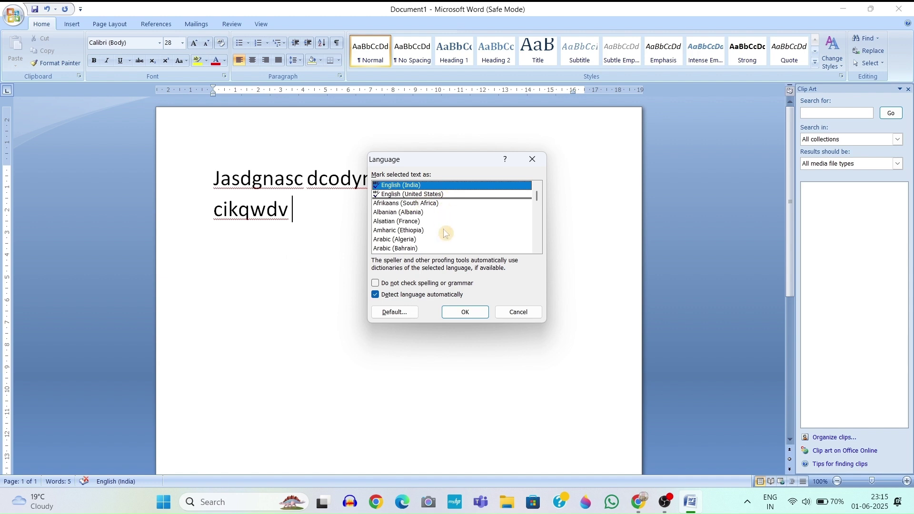
left_click(465, 312)
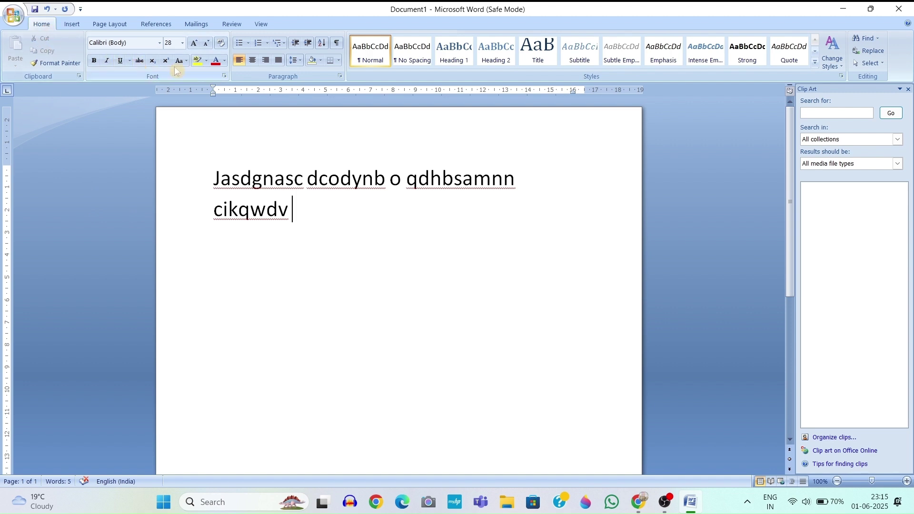
Step: Review the detailed font settings and the paragraph indent and spacing settings of the sample text
left_click(223, 76)
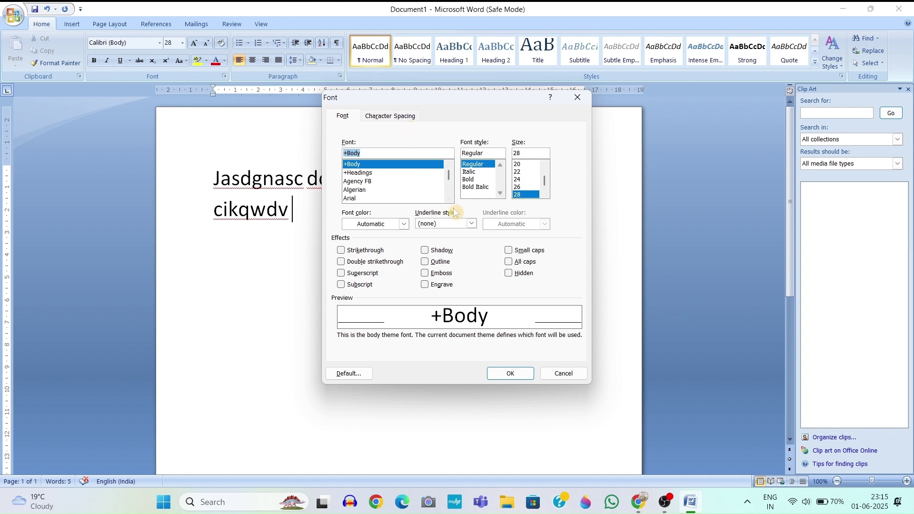
left_click(514, 373)
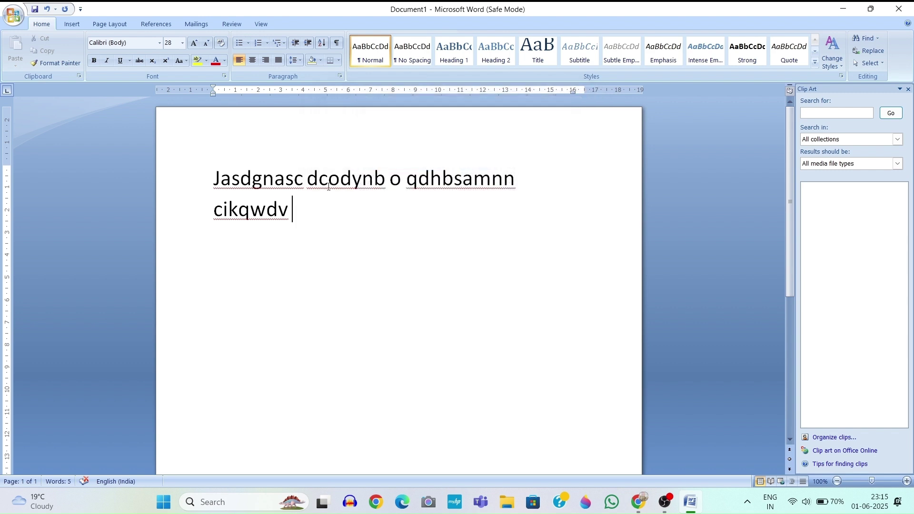
left_click(340, 76)
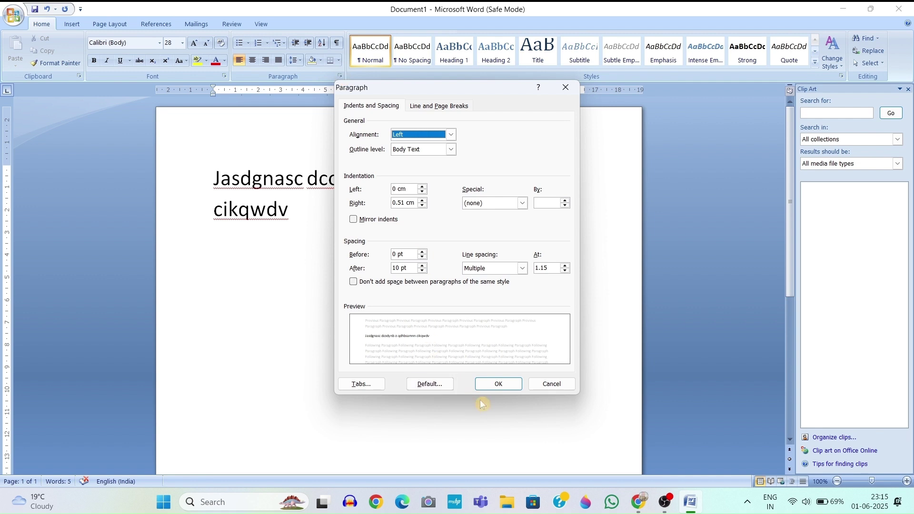
left_click(496, 385)
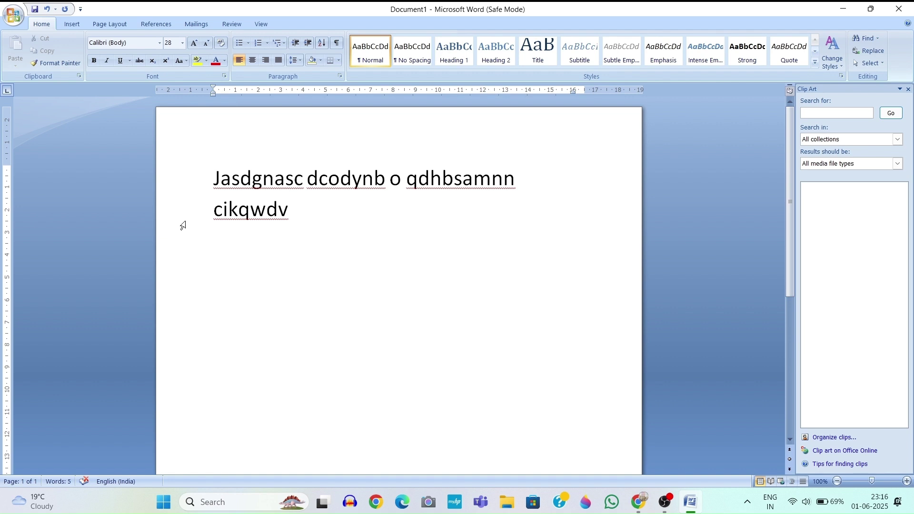
Step: Save the document in the Documents folder as "Jasdgnasc dcodynb o qdhbsamnn cikqwdv.docx"
left_click(263, 179)
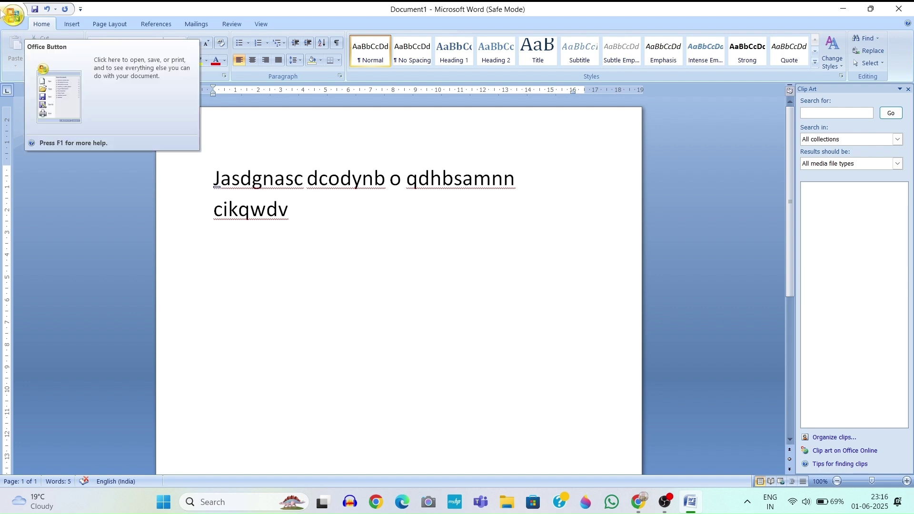
left_click(17, 17)
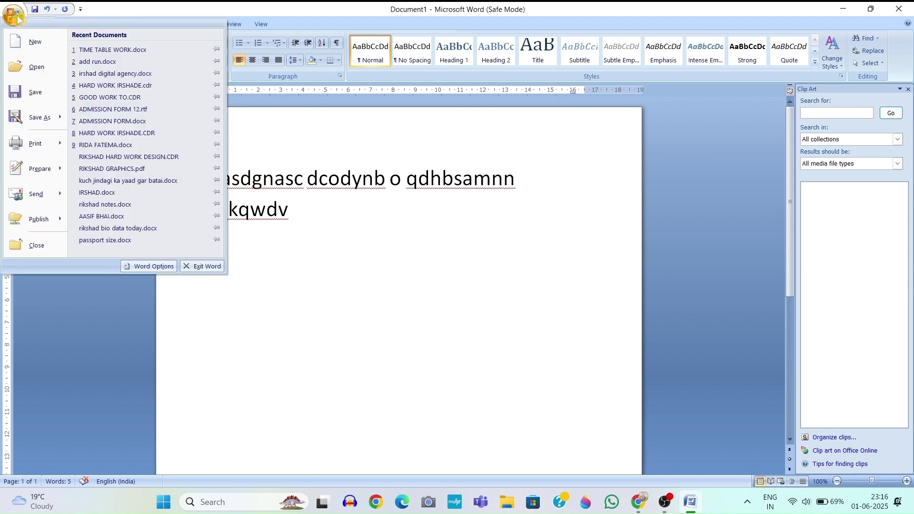
left_click(38, 117)
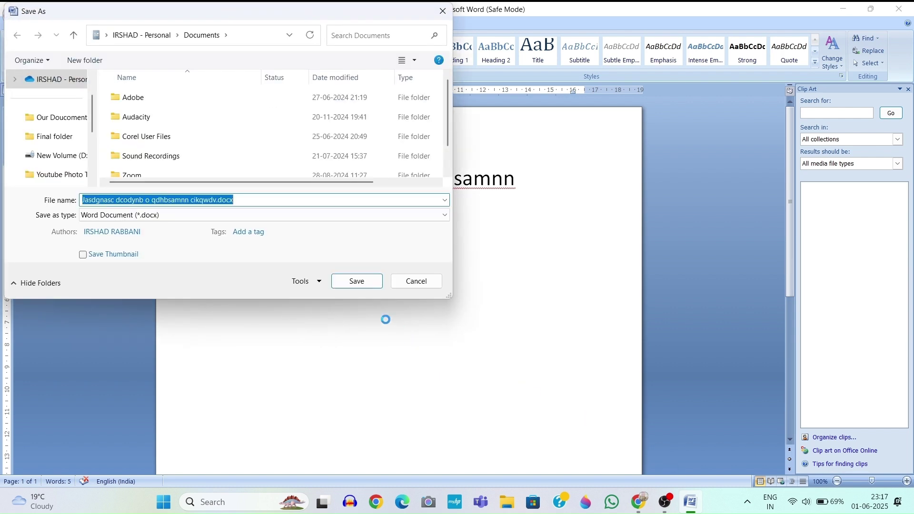
left_click(357, 281)
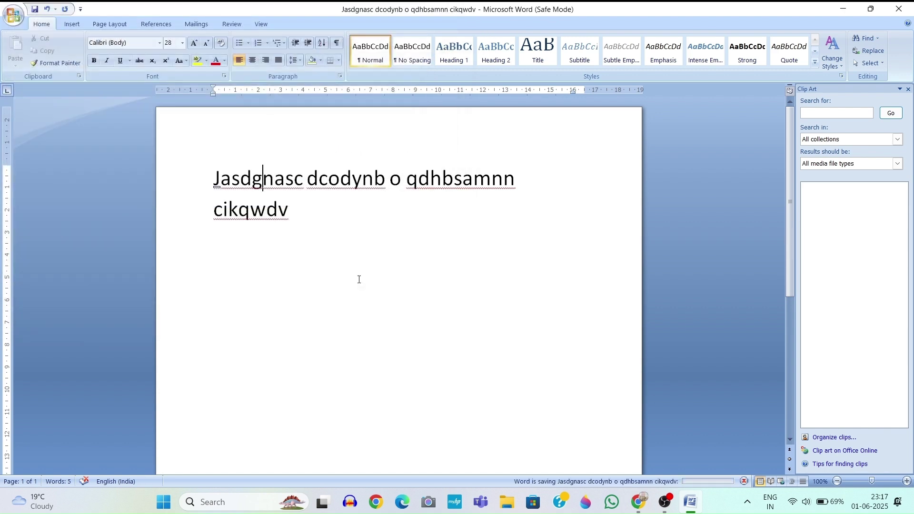